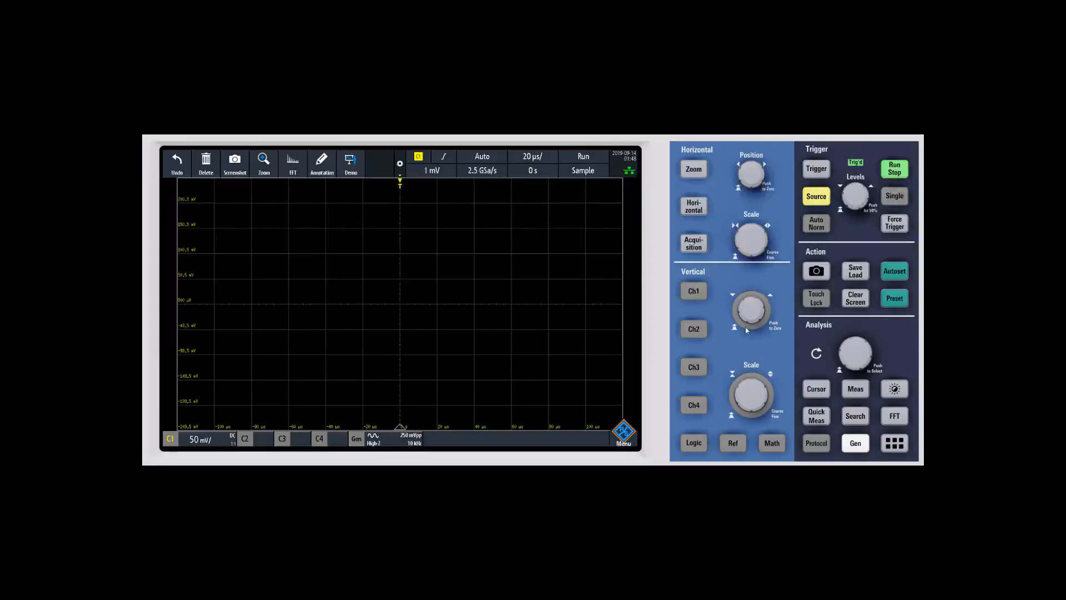
# - Enable channel 1 so its yellow 50 mV/div sine wave shows on the display
pyautogui.click(695, 294)
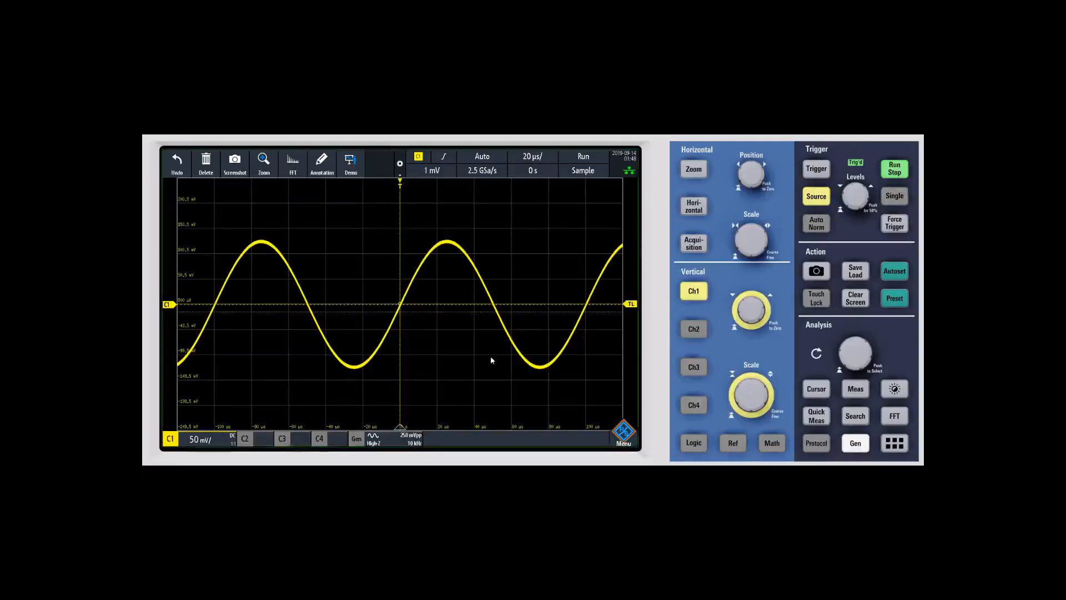
pyautogui.click(892, 276)
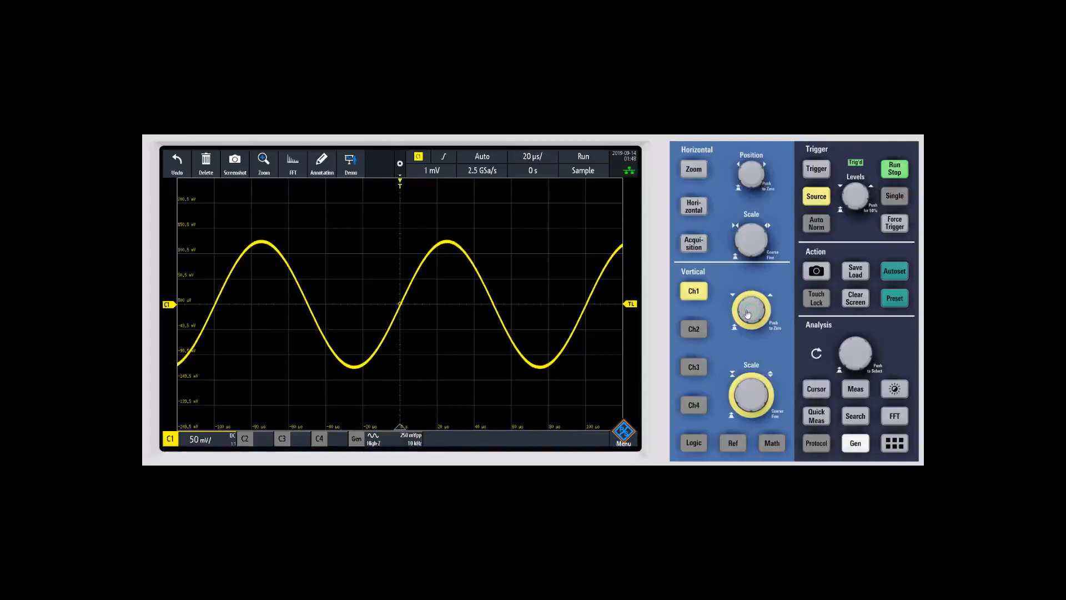
# - Shift channel 1 vertically, then set its scale to 100 mV/ with zero offset
pyautogui.moveTo(754, 301); pyautogui.dragTo(747, 348)
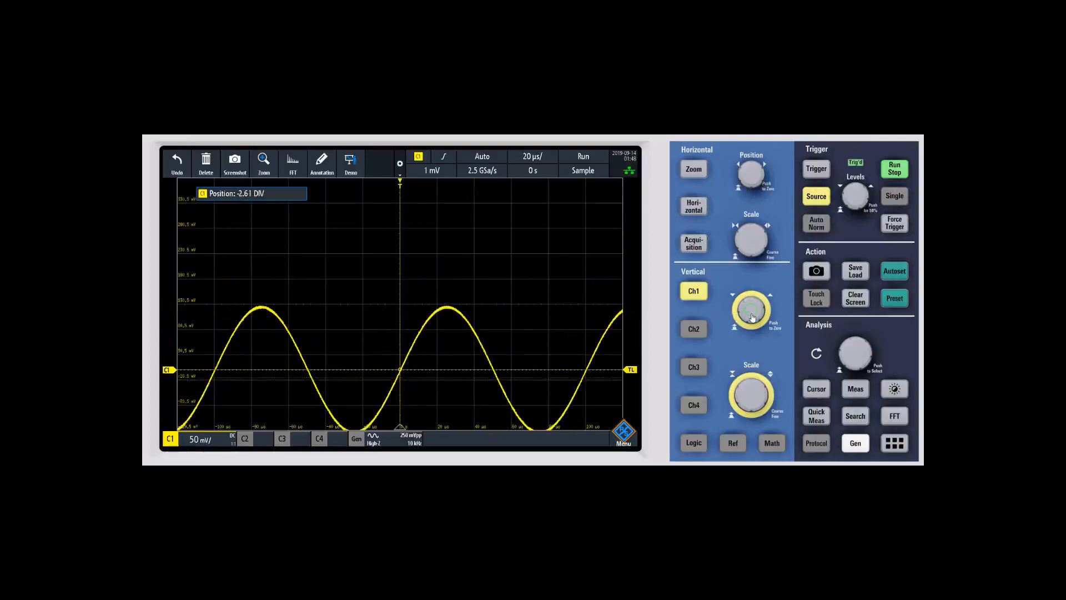
pyautogui.click(748, 383)
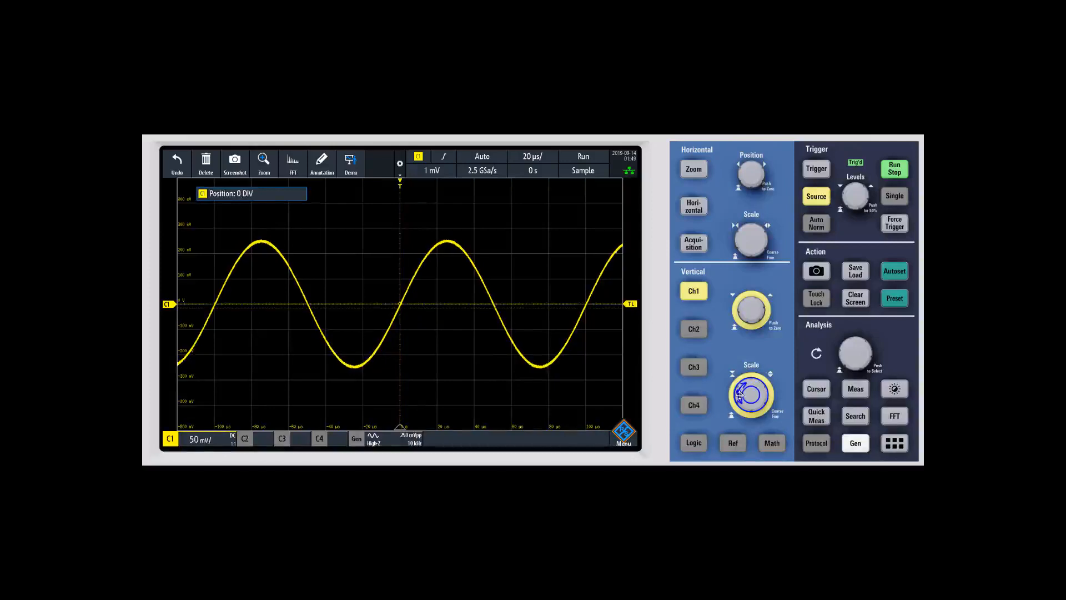
pyautogui.moveTo(748, 384); pyautogui.dragTo(751, 400)
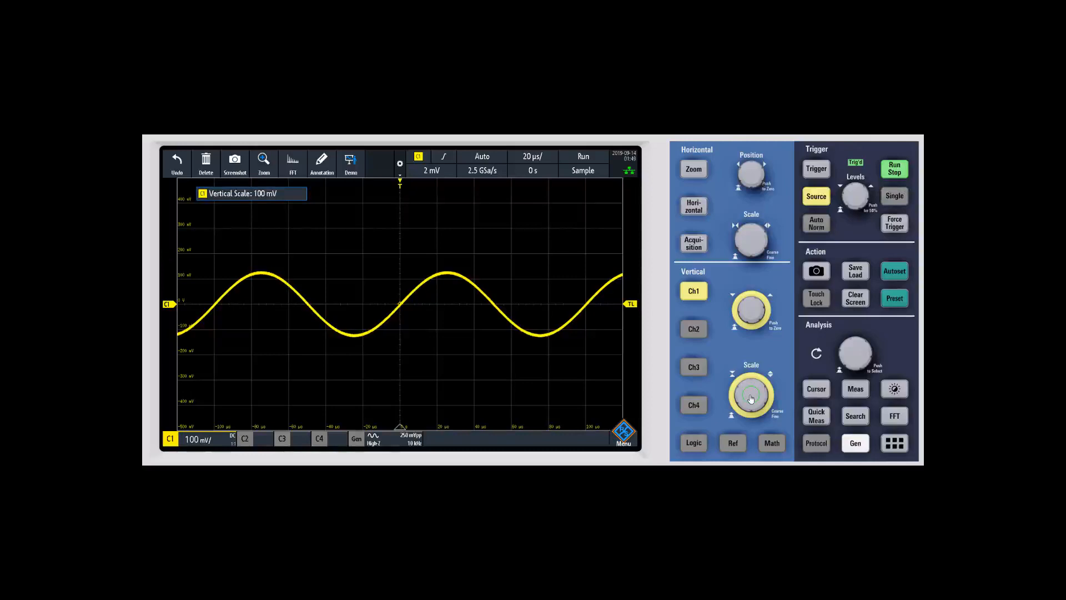
# - Enable channels 2 and 3 alongside the channel 1 sine
pyautogui.click(700, 333)
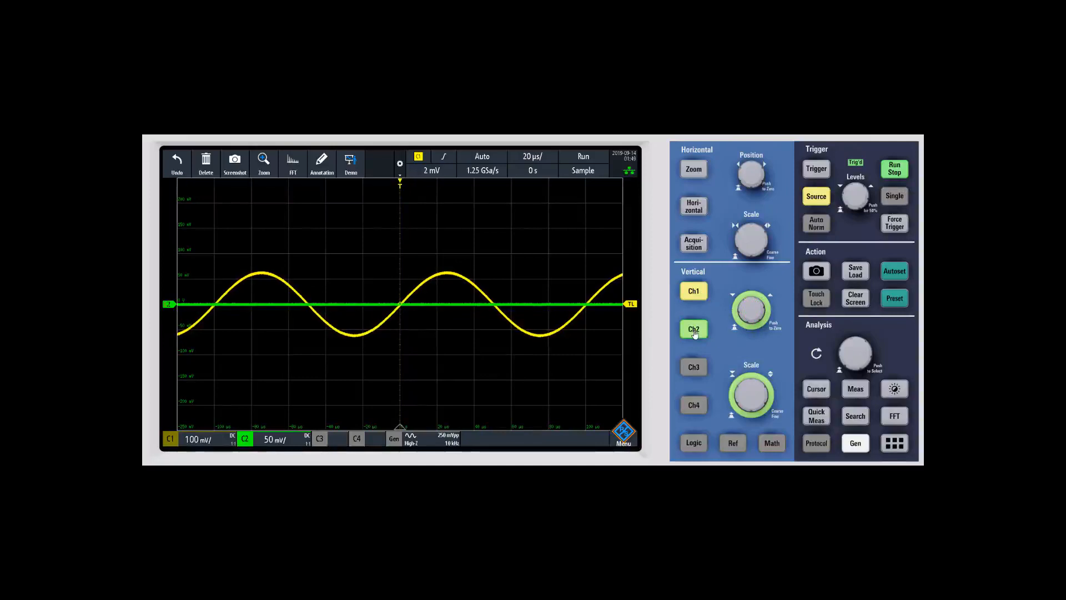
pyautogui.click(693, 367)
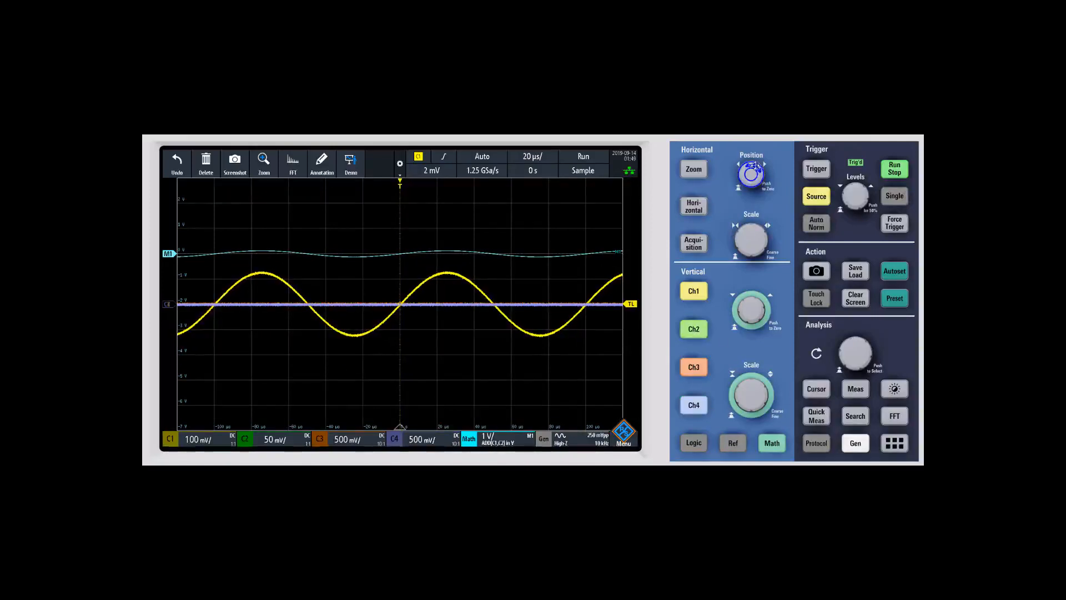
pyautogui.scroll(-5, 752, 169)
pyautogui.scroll(-5, 753, 171)
pyautogui.scroll(-5, 753, 173)
pyautogui.scroll(5, 753, 173)
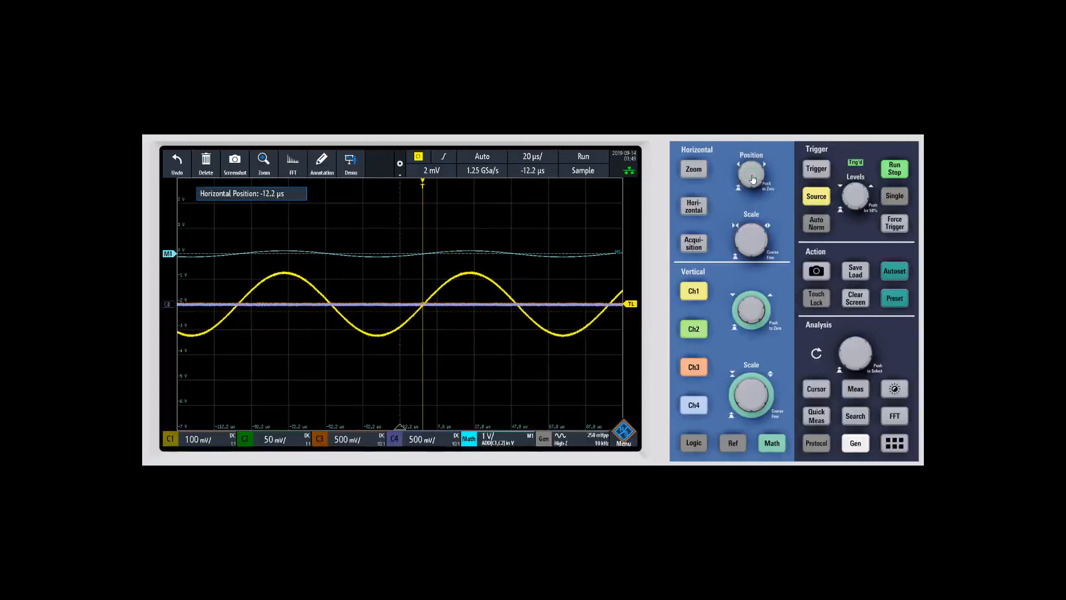
# - Reset the horizontal position to 0 s on the 50 µs/ timebase
pyautogui.click(752, 175)
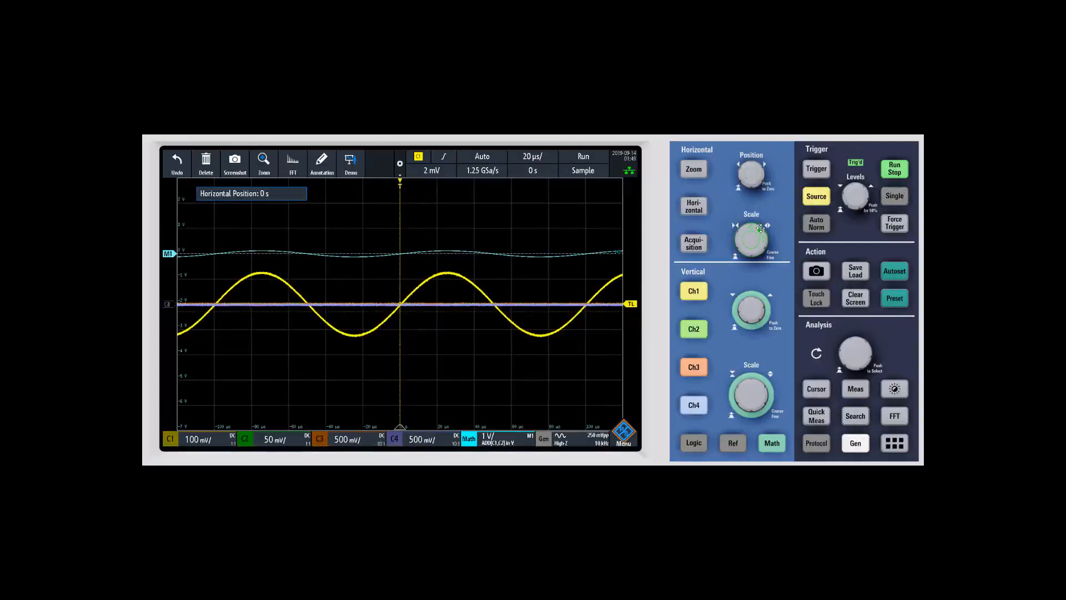
pyautogui.scroll(-3, 744, 235)
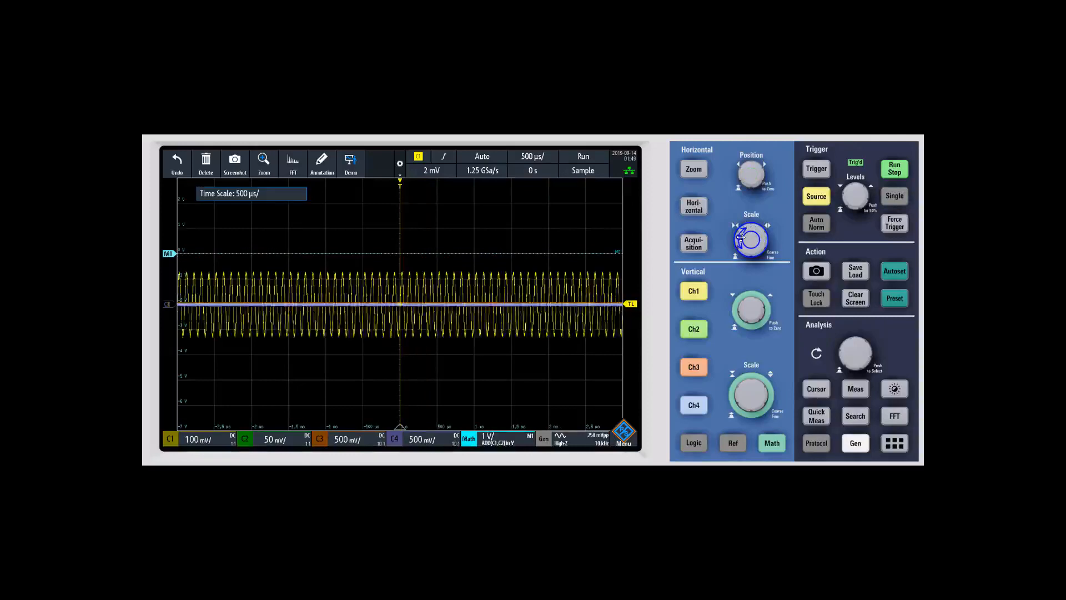
pyautogui.scroll(2, 754, 236)
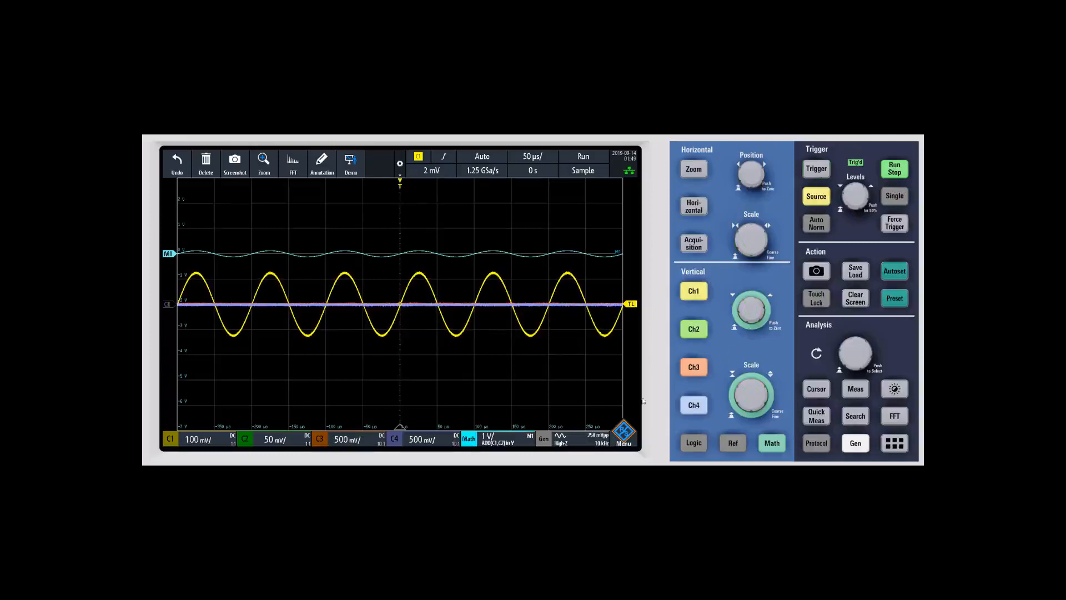
# - Select the C1 label and bring up channel 1's settings showing DC coupling
pyautogui.click(197, 442)
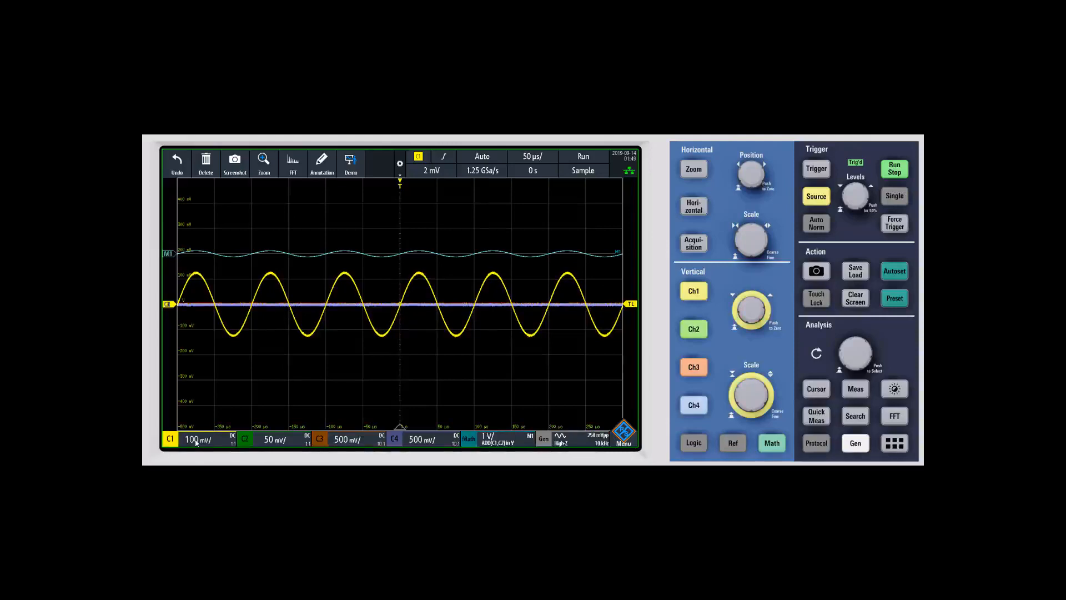
pyautogui.click(197, 441)
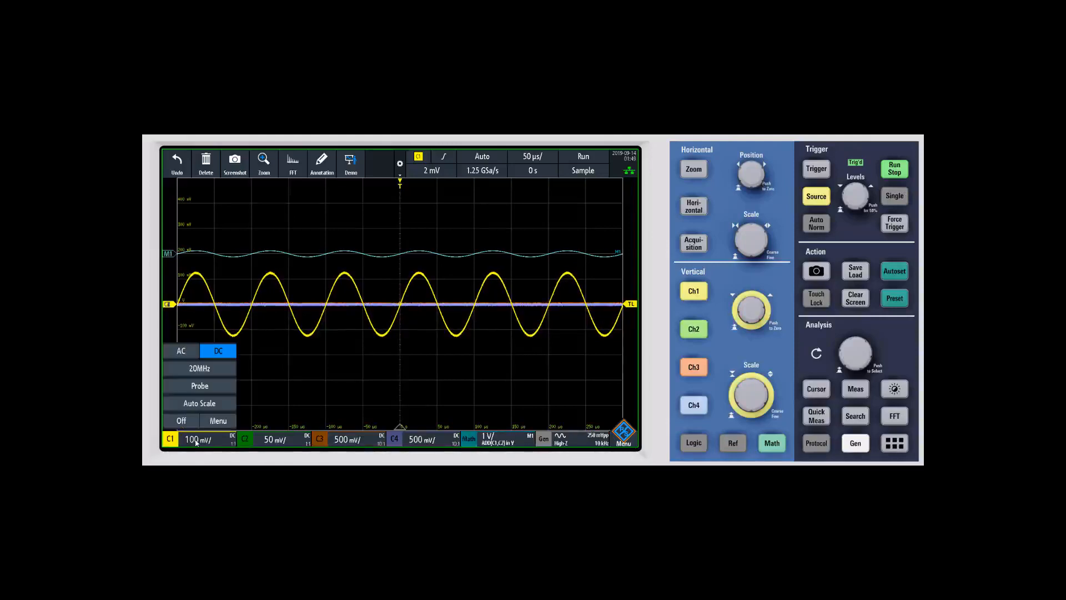